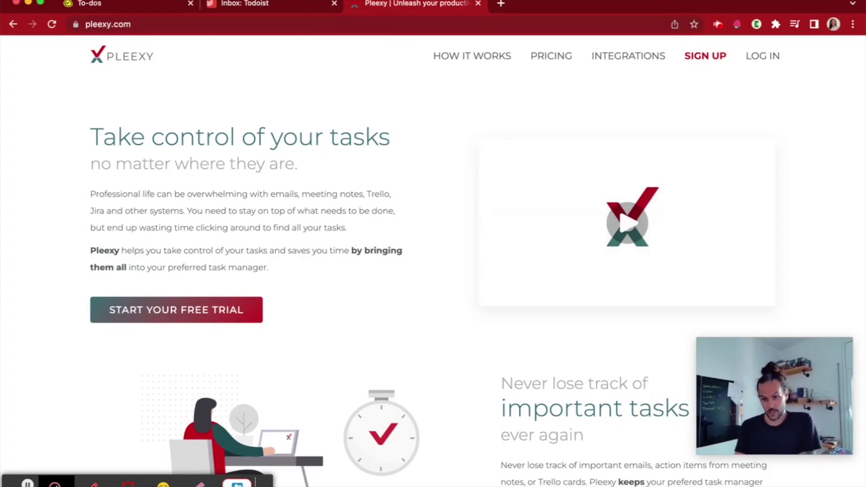
# Step: Look over the Basecamp to-dos and the Todoist inbox, and return to the Pleexy website
pyautogui.click(120, 3)
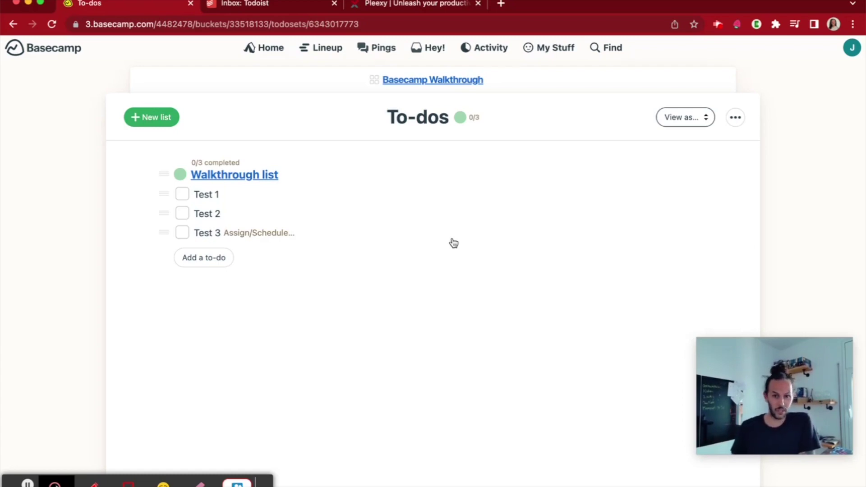
pyautogui.click(246, 4)
pyautogui.click(348, 223)
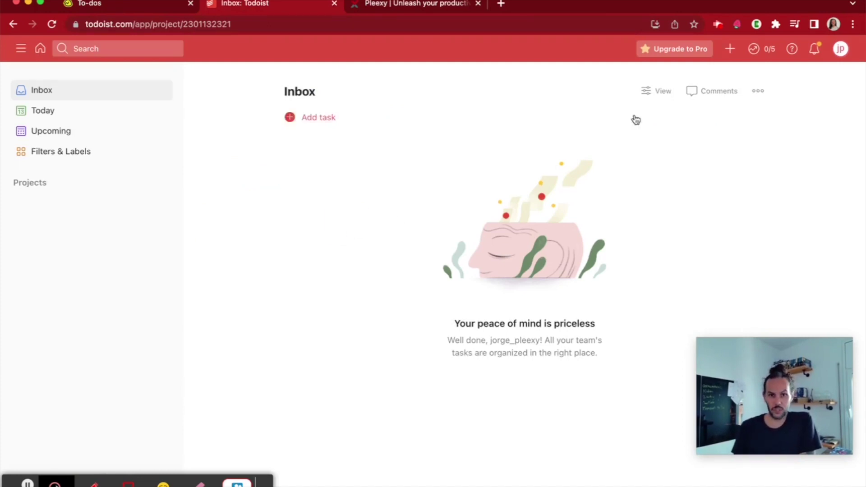
pyautogui.click(425, 6)
pyautogui.click(410, 124)
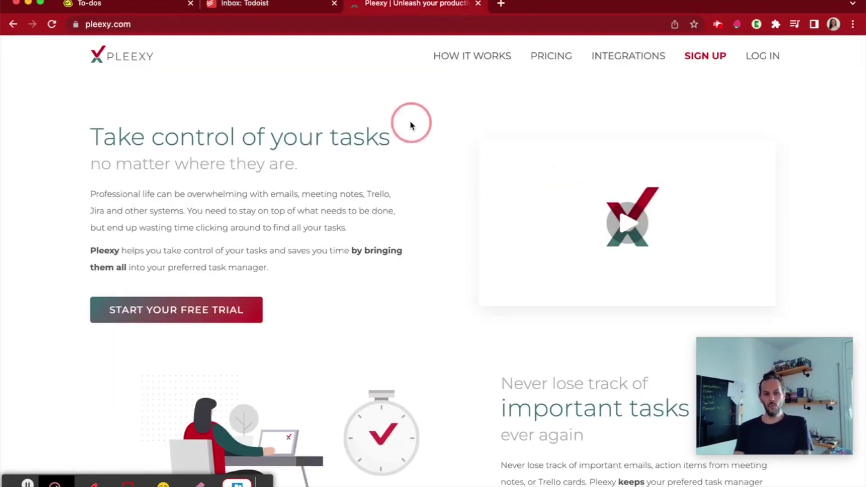
# Step: Log in to Pleexy and start creating the first connection
pyautogui.click(763, 63)
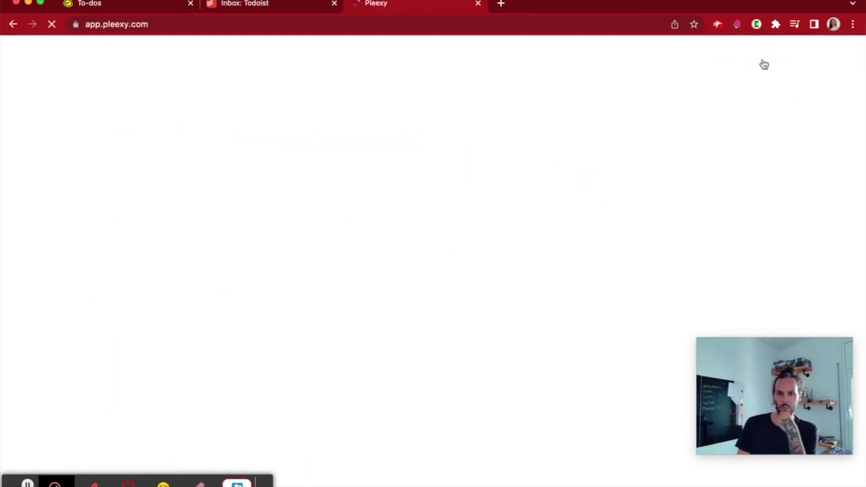
pyautogui.click(471, 298)
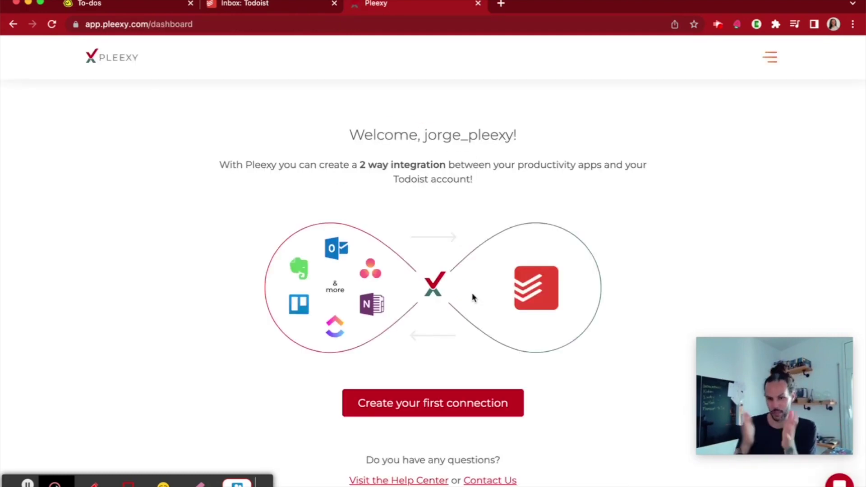
pyautogui.click(496, 413)
# Step: Choose Basecamp as the app to connect and allow Pleexy access to the Basecamp account
pyautogui.scroll(-3, 476, 314)
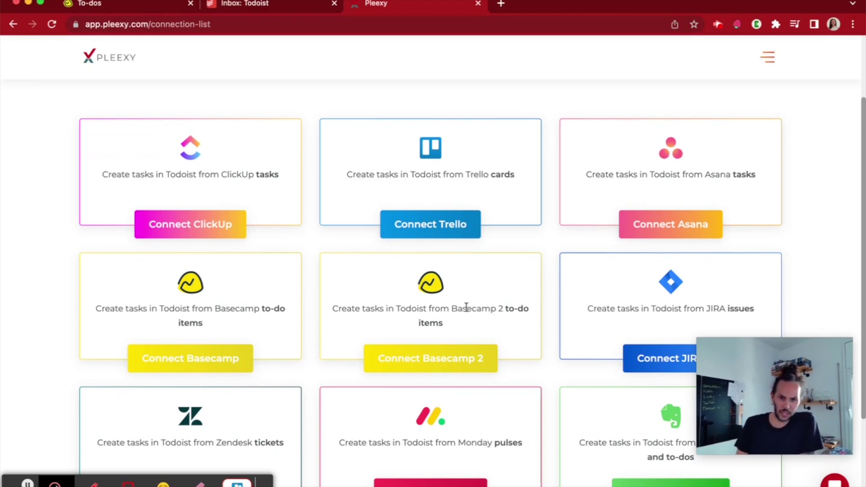
pyautogui.scroll(-1, 292, 308)
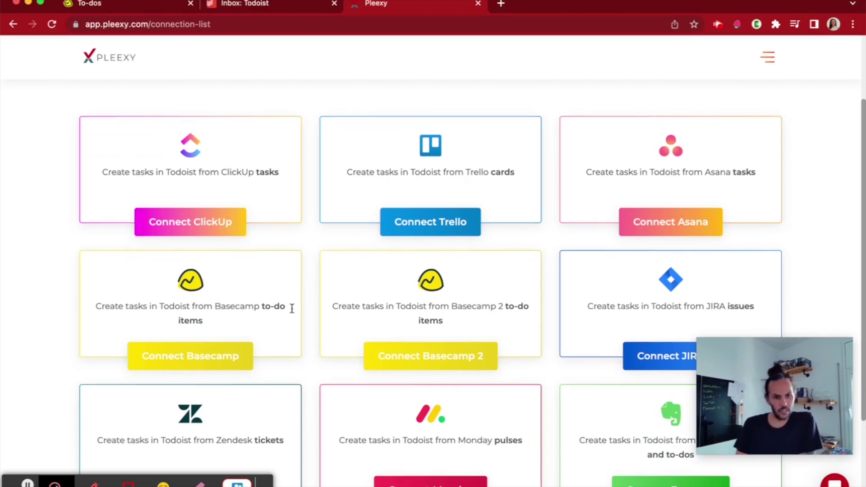
pyautogui.click(203, 355)
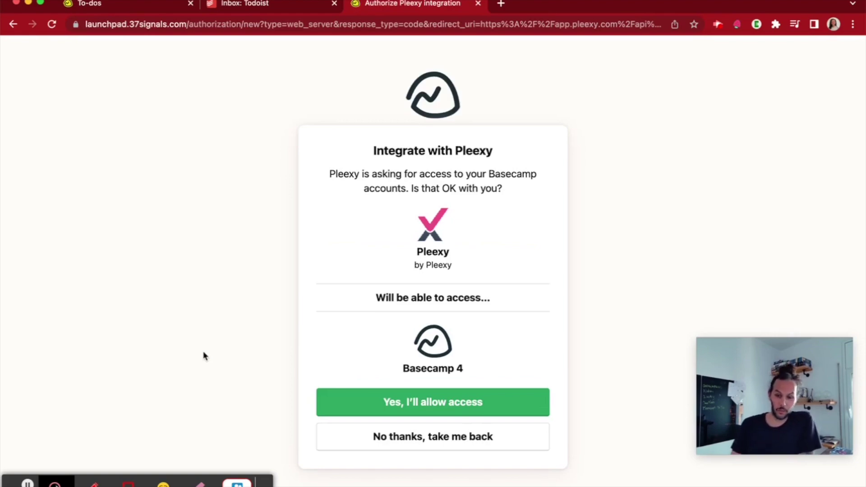
pyautogui.click(453, 397)
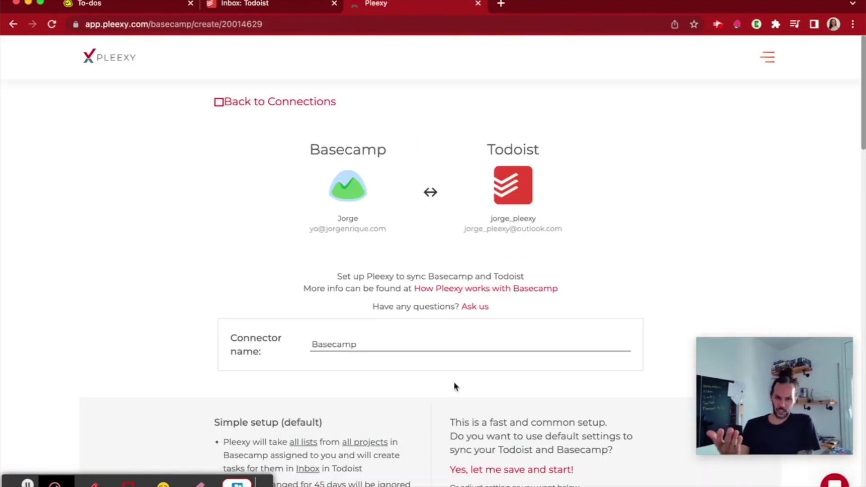
# Step: Extend the connector name to "Basecamp Video test"
pyautogui.scroll(-1, 490, 350)
pyautogui.scroll(1, 492, 353)
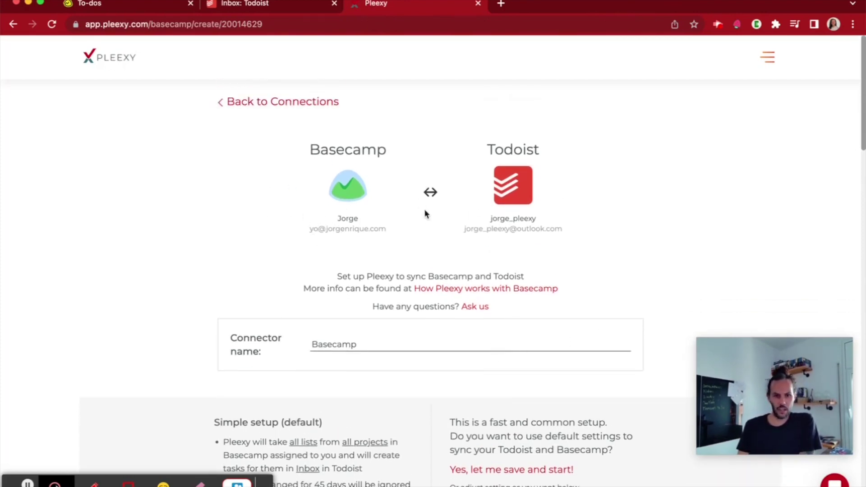
pyautogui.scroll(-3, 400, 272)
pyautogui.scroll(-2, 392, 275)
pyautogui.click(386, 173)
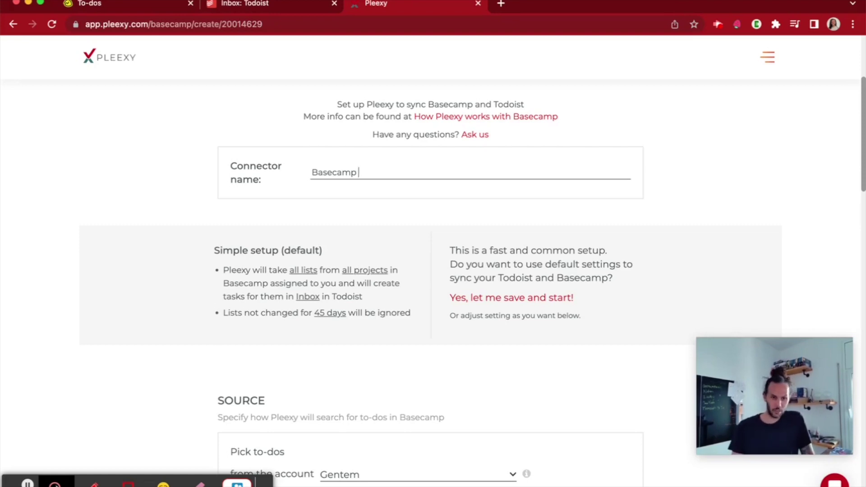
pyautogui.write('Video test')
# Step: Restrict the source projects to Basecamp Walkthrough
pyautogui.scroll(-5, 426, 181)
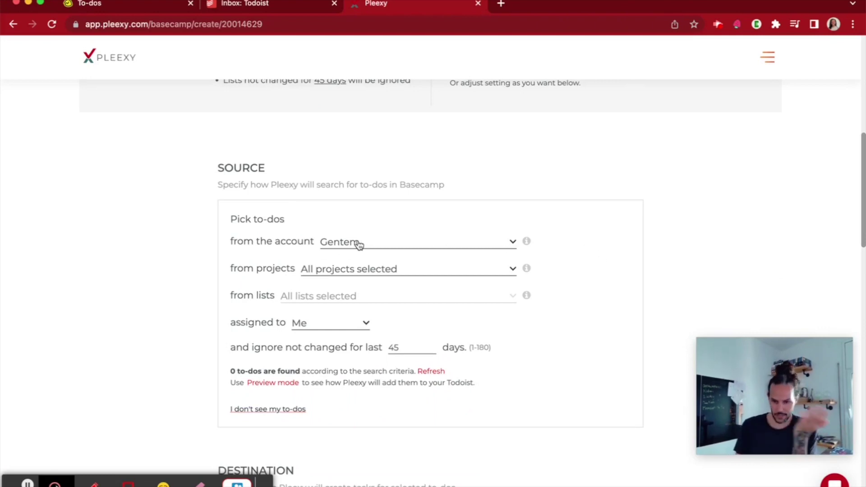
pyautogui.scroll(-2, 422, 248)
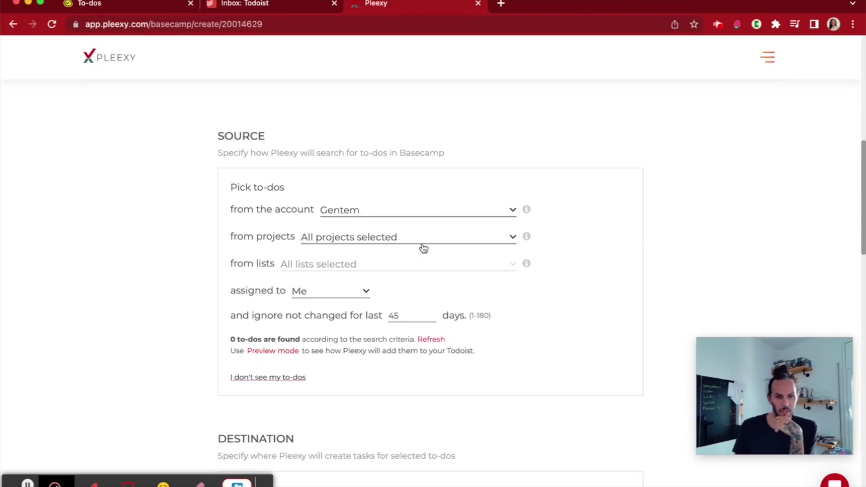
pyautogui.click(371, 227)
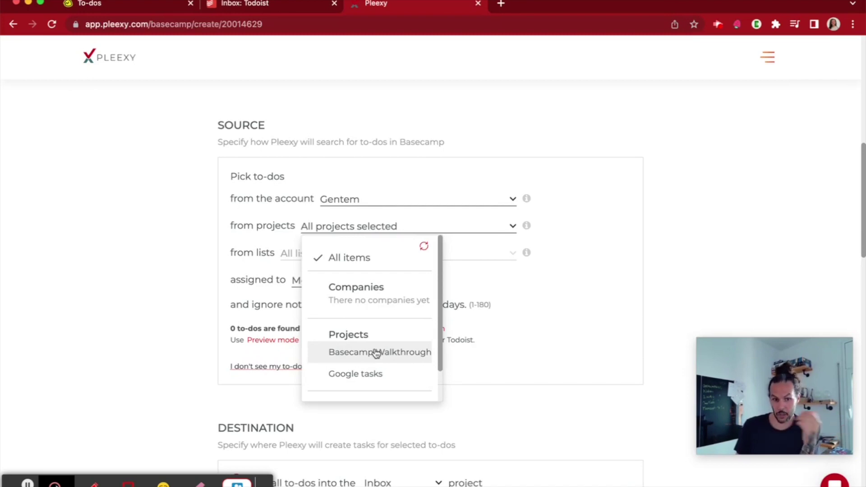
pyautogui.click(587, 312)
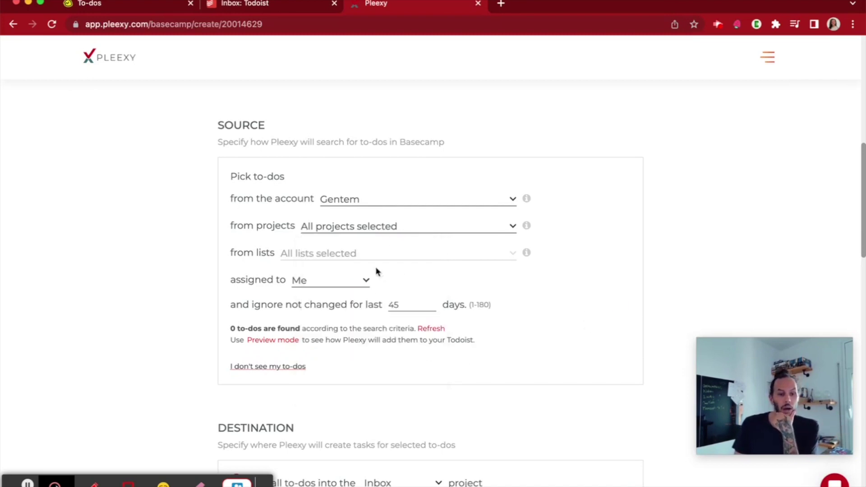
pyautogui.click(373, 231)
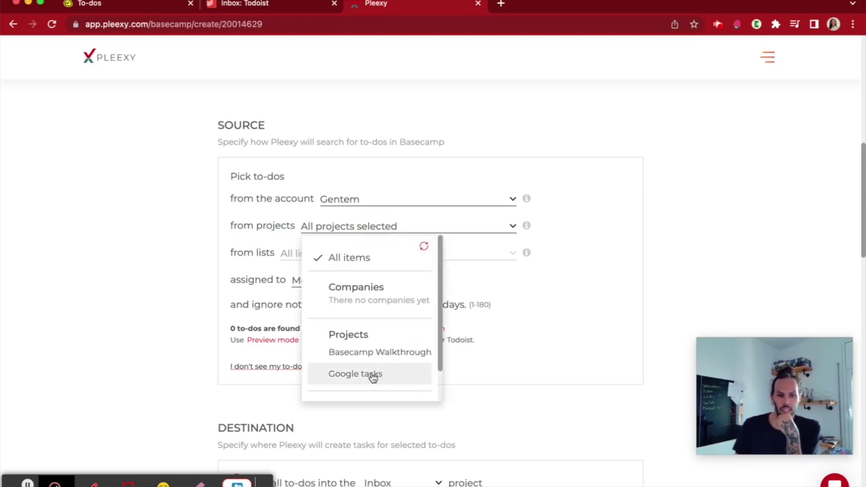
pyautogui.click(379, 356)
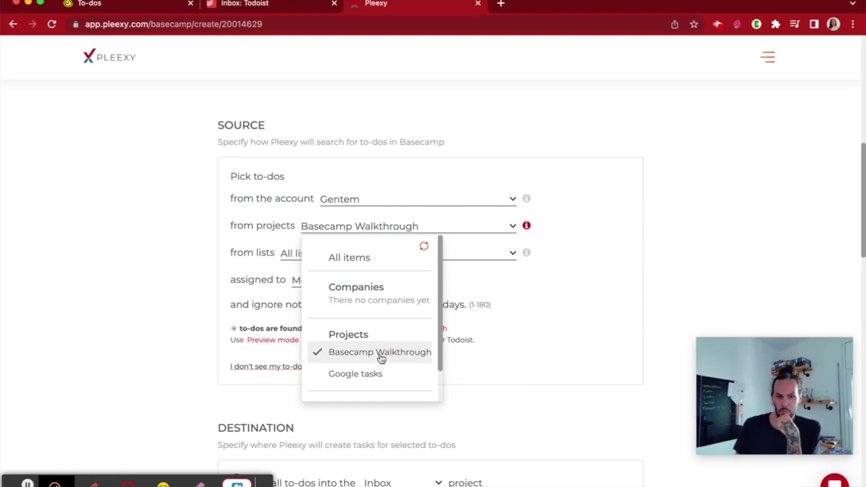
pyautogui.click(577, 327)
# Step: Check which lists the Basecamp Walkthrough project offers and whether its to-dos are assigned in Basecamp, and return to the connection setup
pyautogui.click(375, 253)
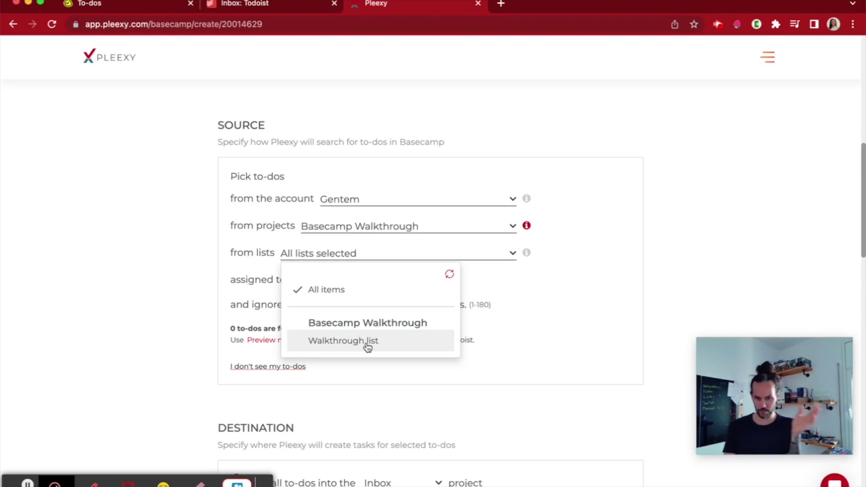
pyautogui.click(575, 385)
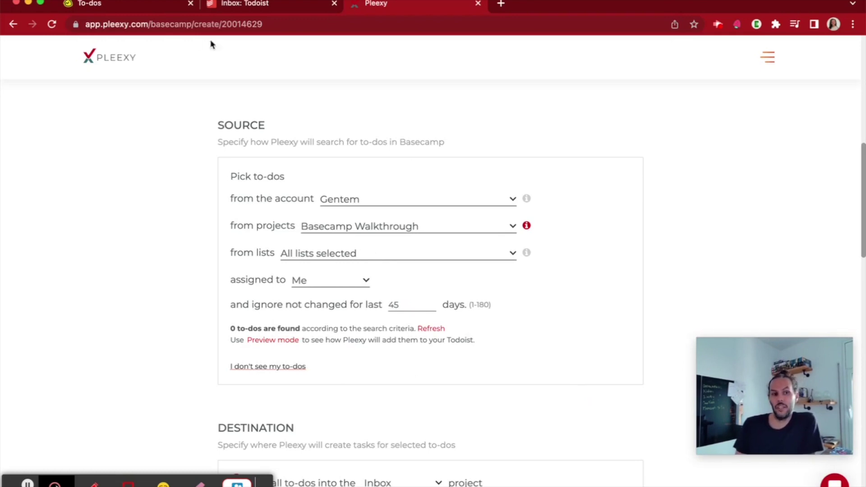
pyautogui.click(126, 6)
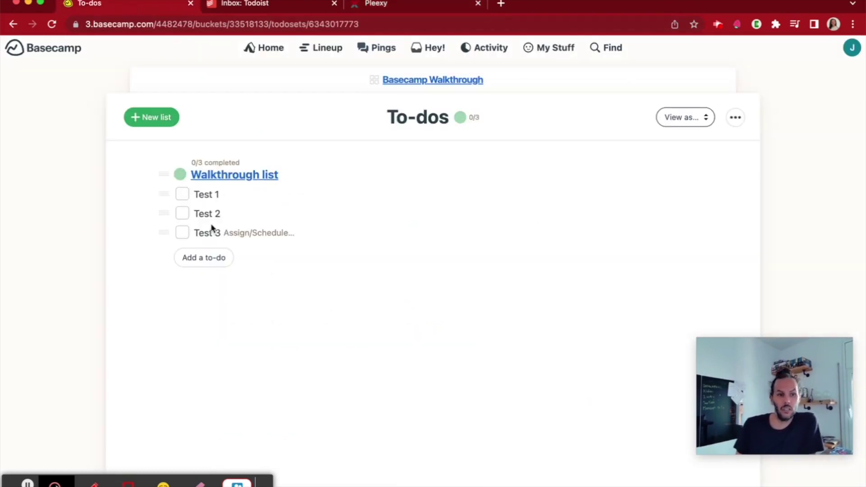
pyautogui.click(393, 2)
pyautogui.click(233, 328)
pyautogui.click(319, 329)
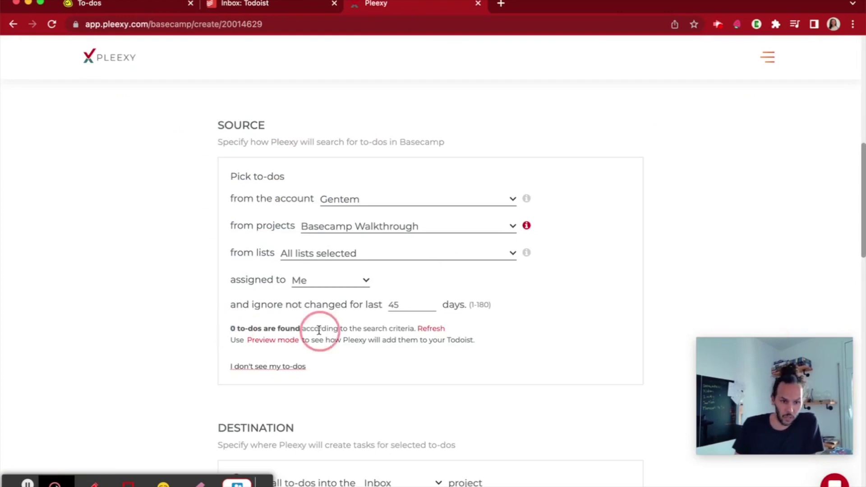
# Step: Set the source to pick to-dos assigned to Anyone and preview the tasks for Todoist
pyautogui.click(323, 280)
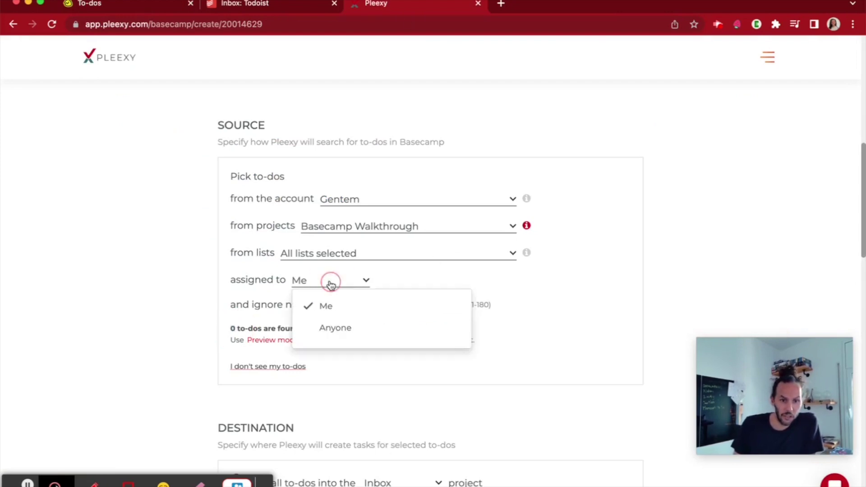
pyautogui.click(351, 332)
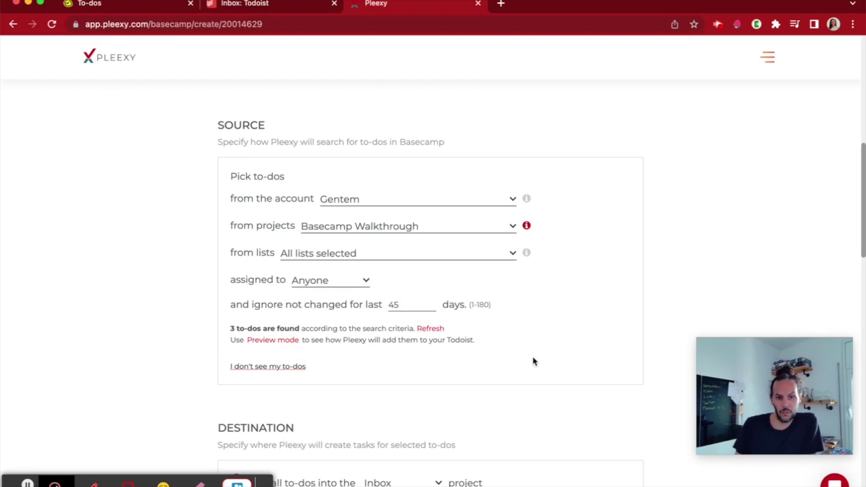
pyautogui.click(272, 340)
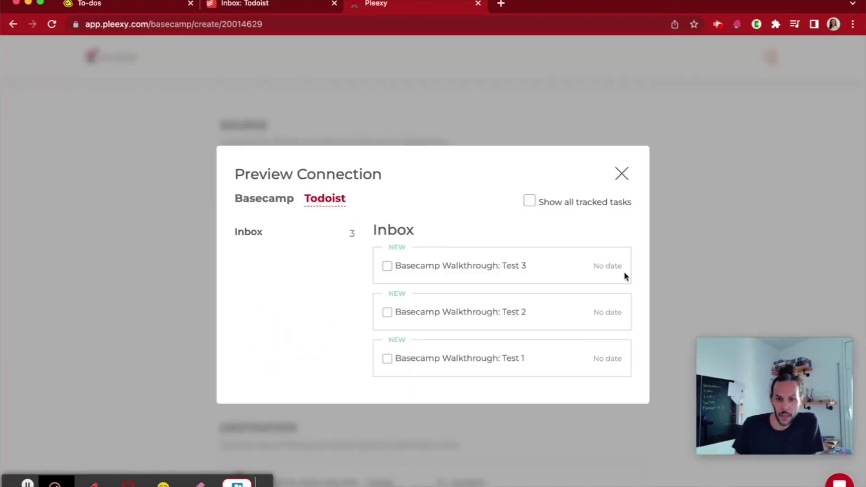
pyautogui.click(623, 175)
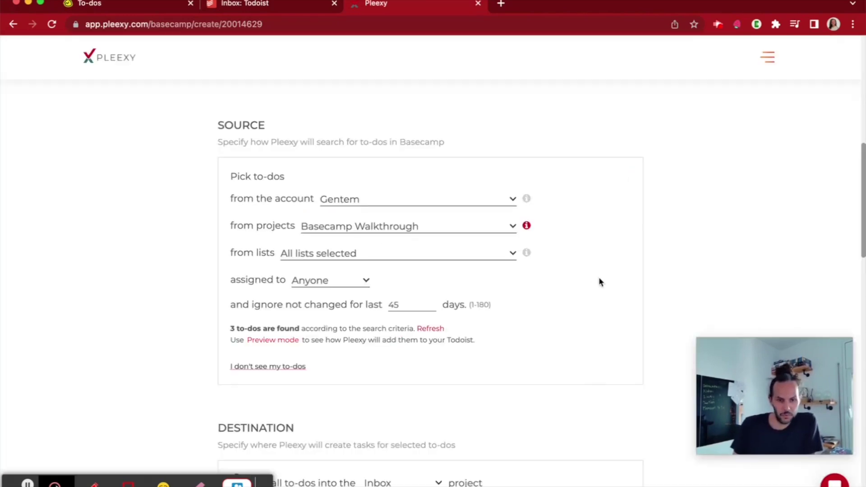
# Step: Insert the {todo_list} field between {project}: and {title} in the task title template, followed by a space
pyautogui.scroll(-5, 599, 282)
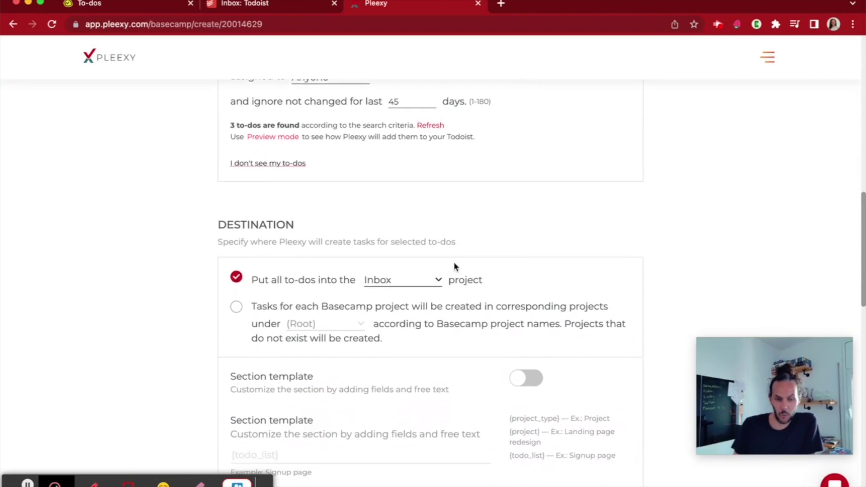
pyautogui.scroll(-8, 520, 256)
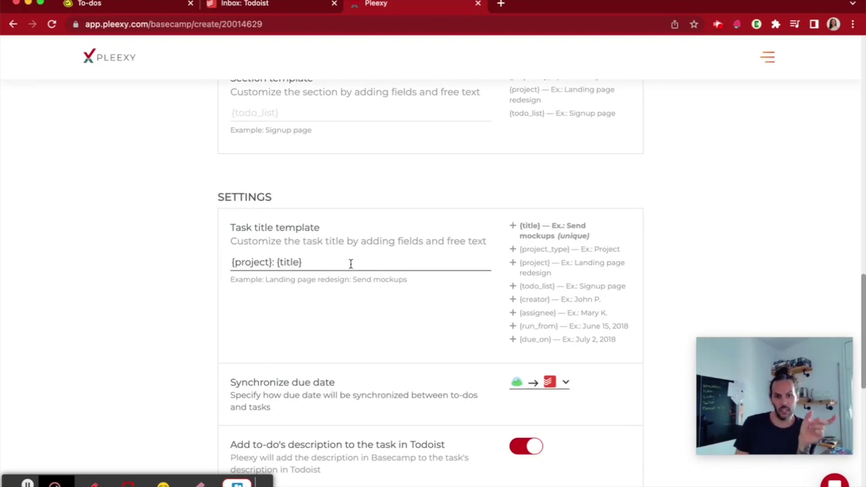
pyautogui.scroll(9, 354, 261)
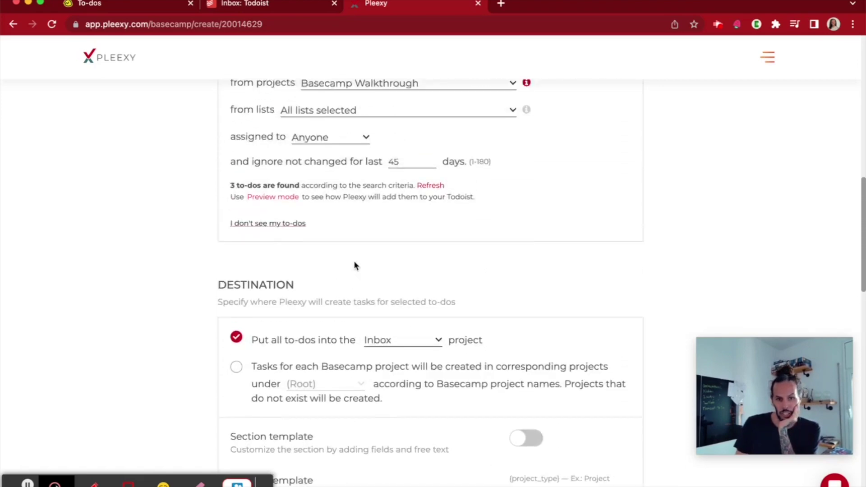
pyautogui.scroll(2, 355, 266)
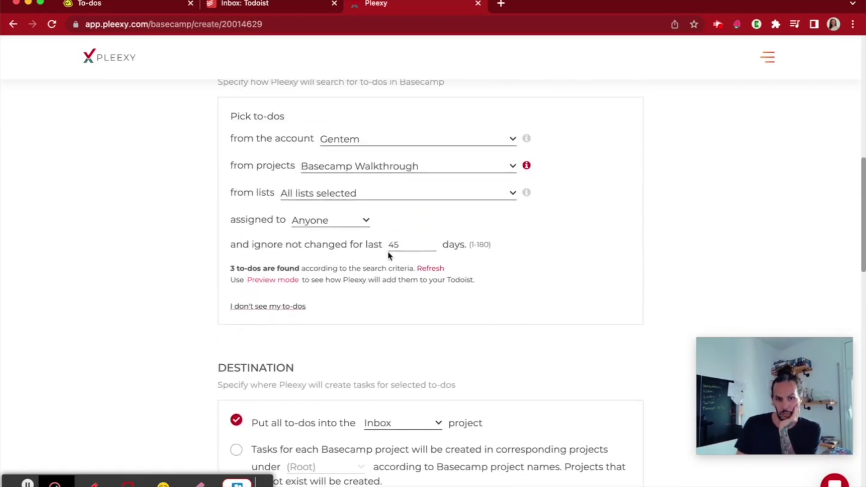
pyautogui.scroll(-10, 388, 255)
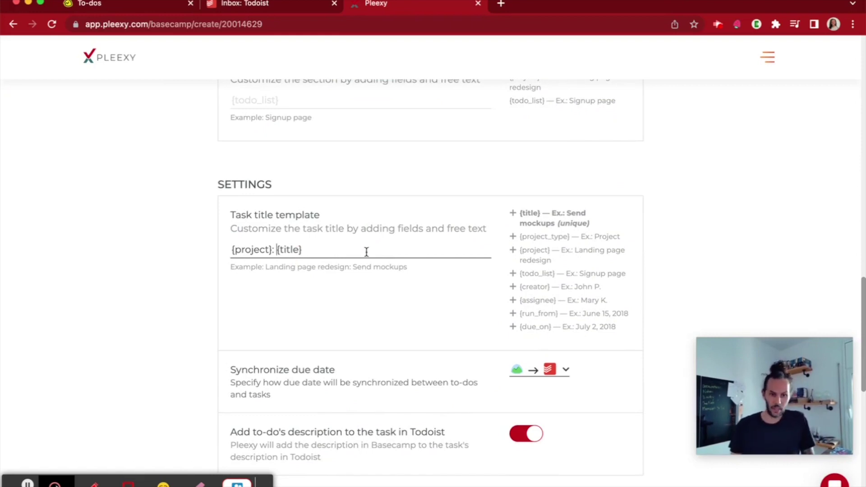
pyautogui.scroll(1, 534, 250)
pyautogui.scroll(2, 556, 301)
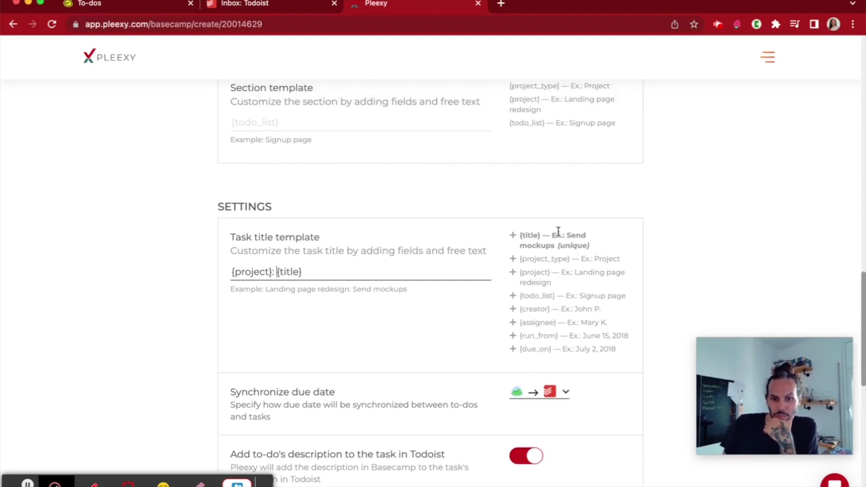
pyautogui.click(513, 296)
pyautogui.click(324, 272)
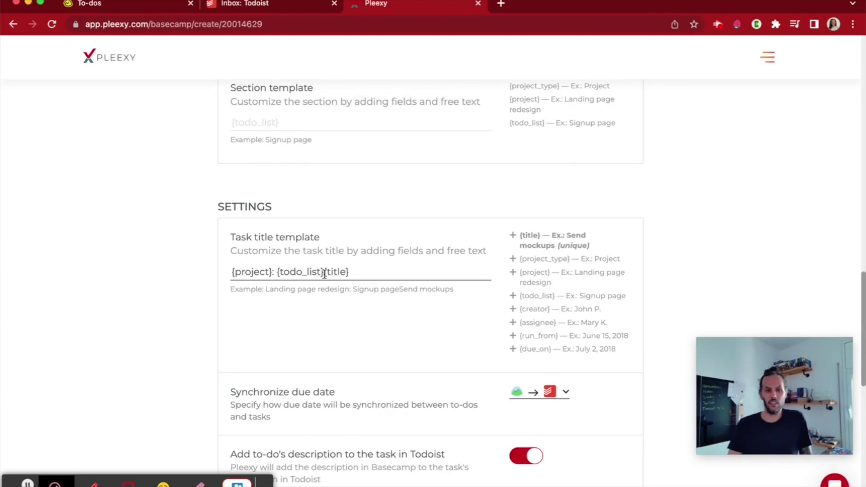
# Step: Preview the Todoist tasks with the edited title template, and return to the Settings section
pyautogui.scroll(4, 434, 262)
pyautogui.scroll(6, 434, 265)
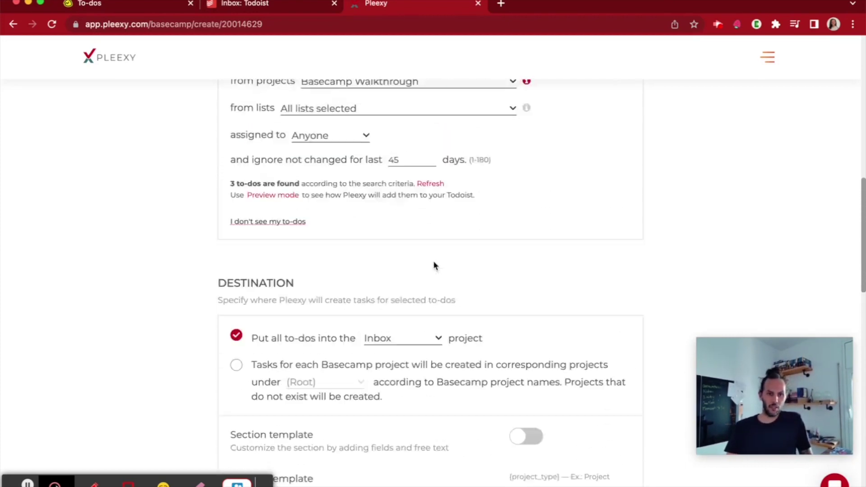
pyautogui.click(263, 278)
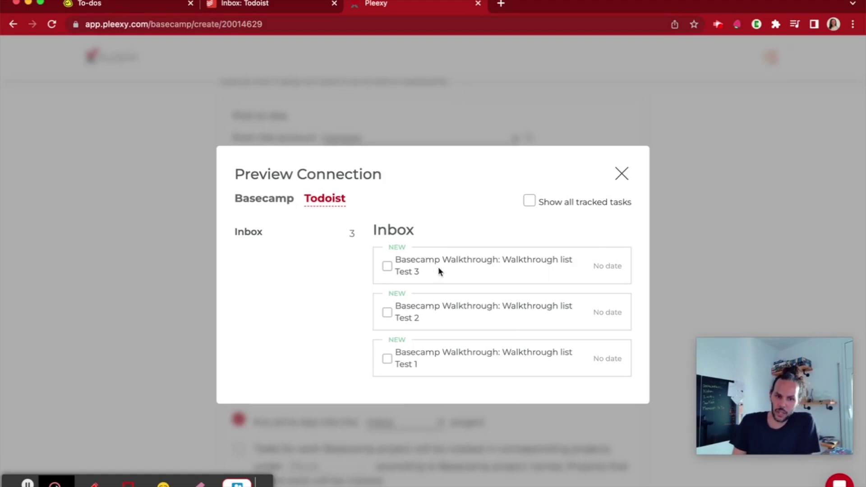
pyautogui.click(621, 173)
pyautogui.scroll(-5, 410, 312)
pyautogui.scroll(-5, 409, 312)
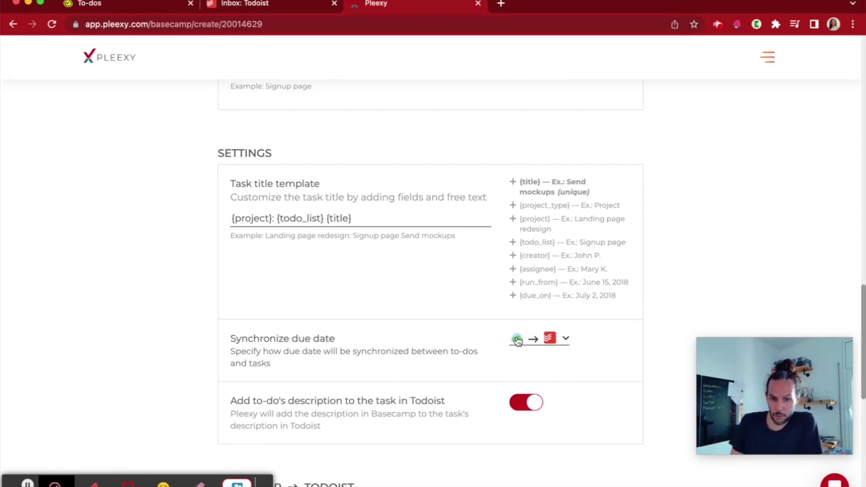
# Step: Set the due date synchronization to two-way between Basecamp and Todoist
pyautogui.click(552, 341)
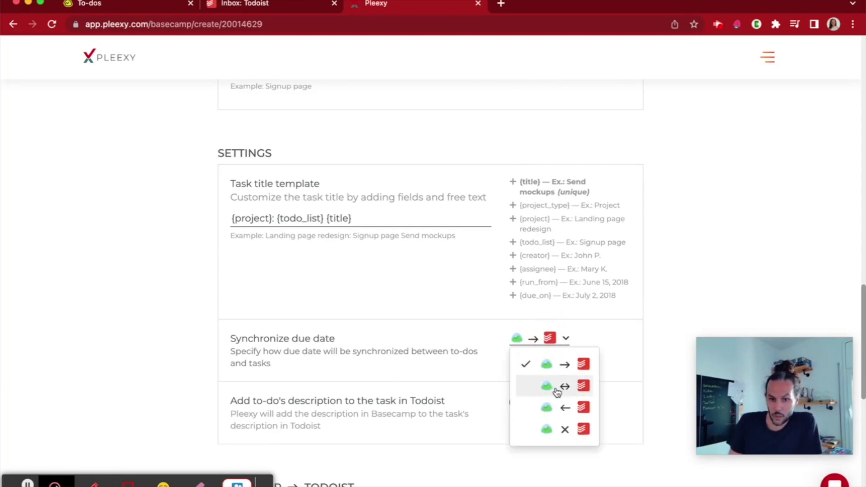
pyautogui.click(557, 388)
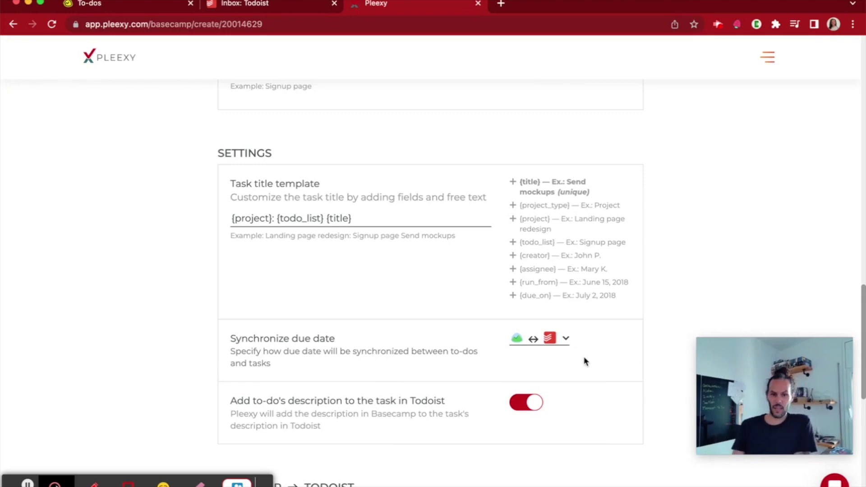
pyautogui.scroll(-5, 584, 358)
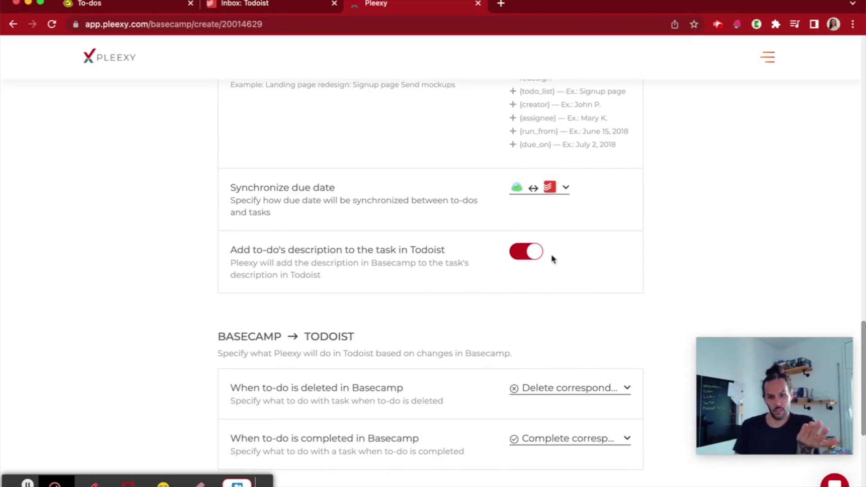
# Step: Review the deletion and completion rules between Basecamp and Todoist, and save the connection to start synchronization
pyautogui.scroll(-10, 592, 316)
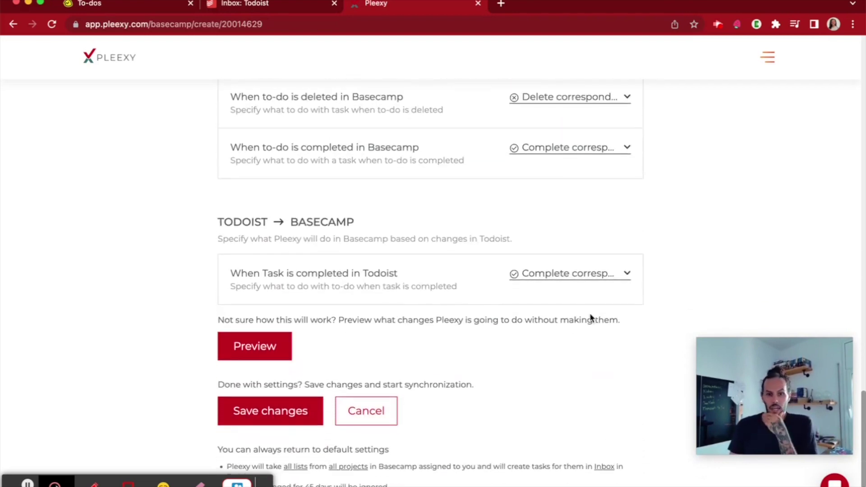
pyautogui.scroll(3, 591, 317)
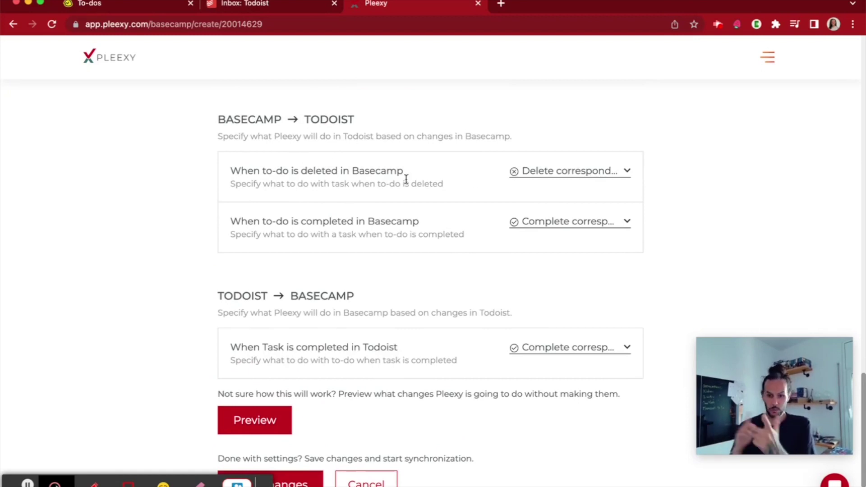
pyautogui.scroll(-2, 420, 408)
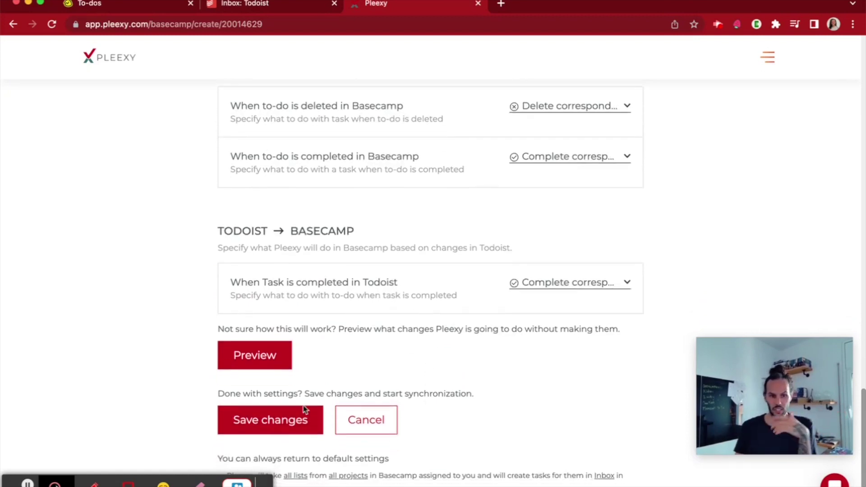
pyautogui.click(269, 419)
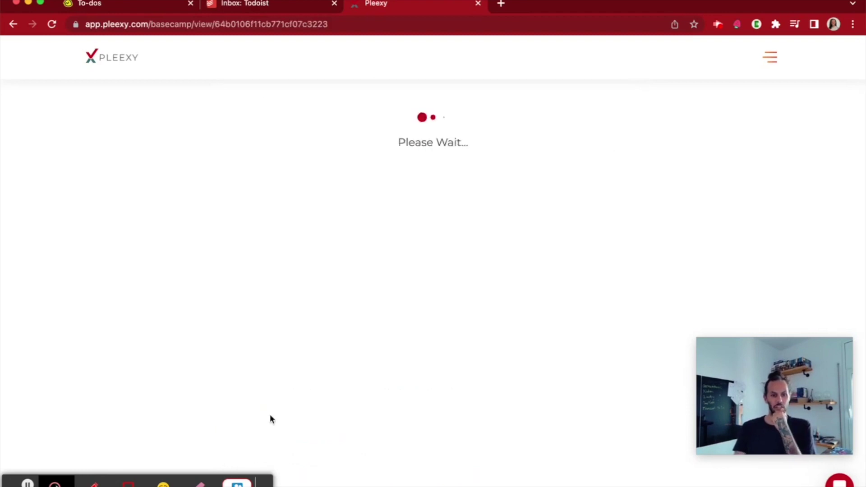
pyautogui.click(465, 296)
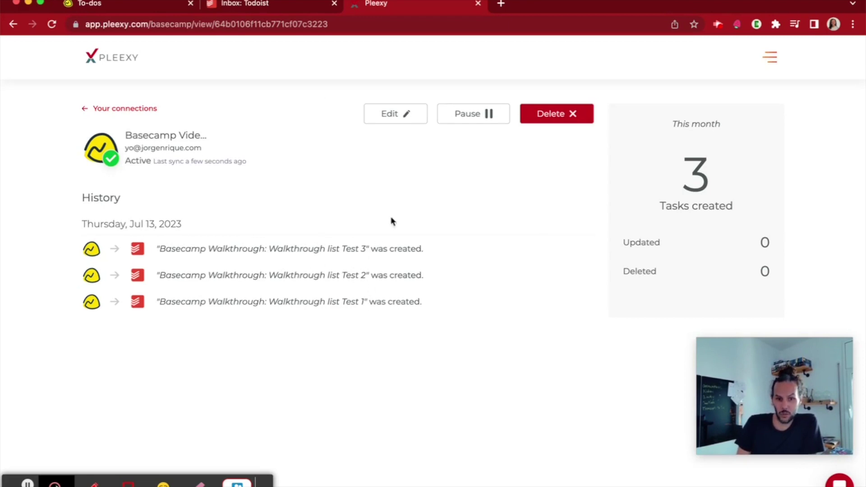
# Step: Switch to Todoist, complete the Walkthrough list Test 3 task in the Inbox, and compare it with the Basecamp to-dos
pyautogui.click(274, 5)
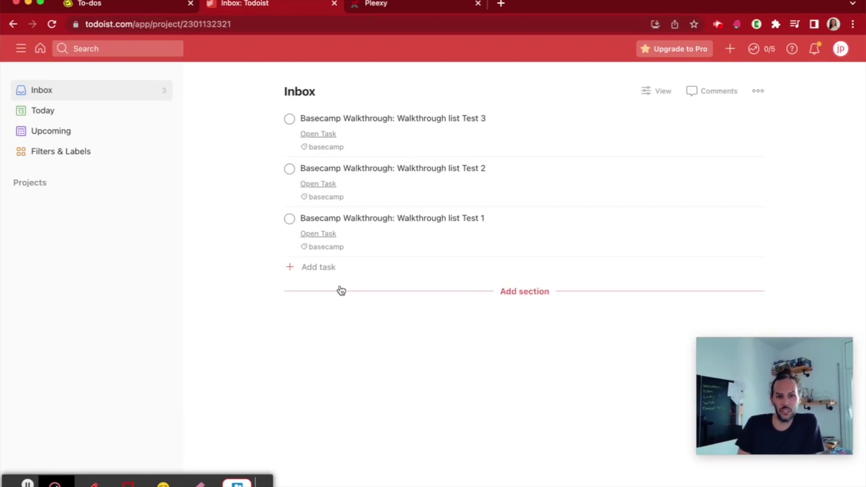
pyautogui.click(289, 119)
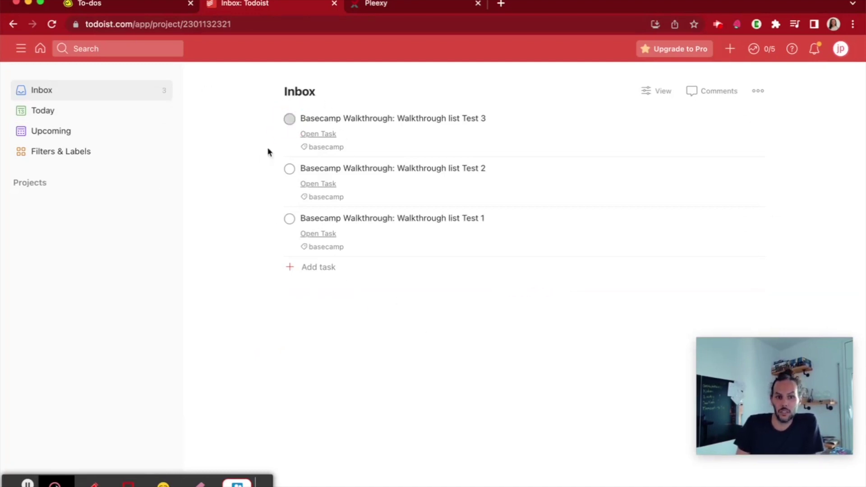
pyautogui.click(140, 3)
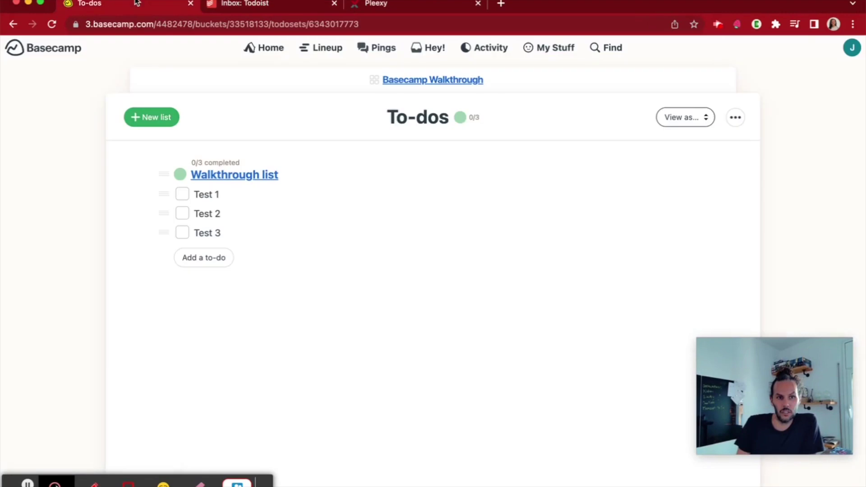
pyautogui.click(280, 3)
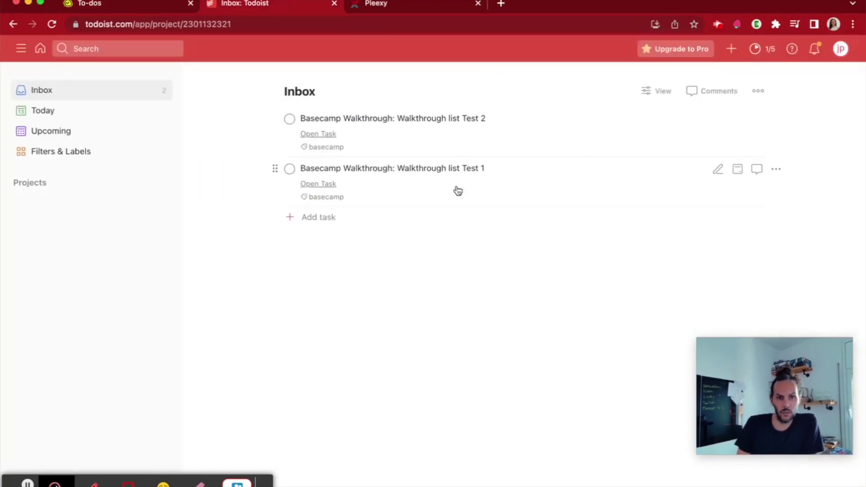
# Step: Complete the Test 1 to-do in Basecamp, and check its synchronization in the Pleexy history and the Todoist Inbox
pyautogui.click(118, 4)
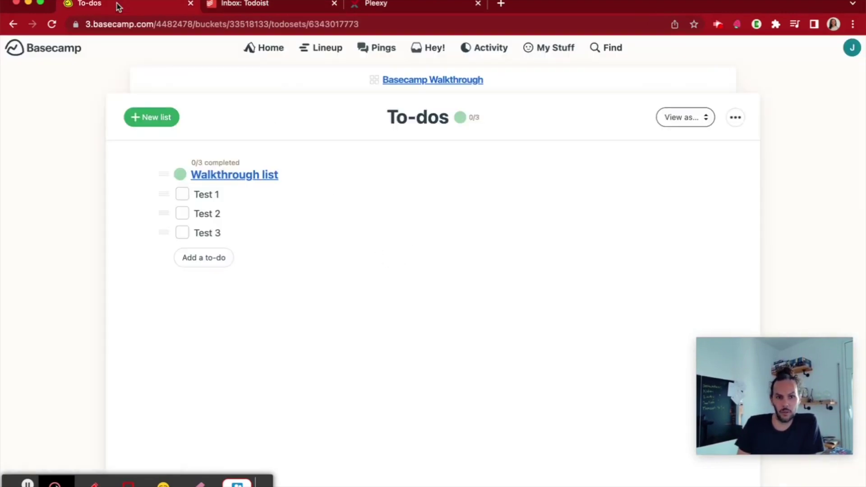
pyautogui.click(183, 194)
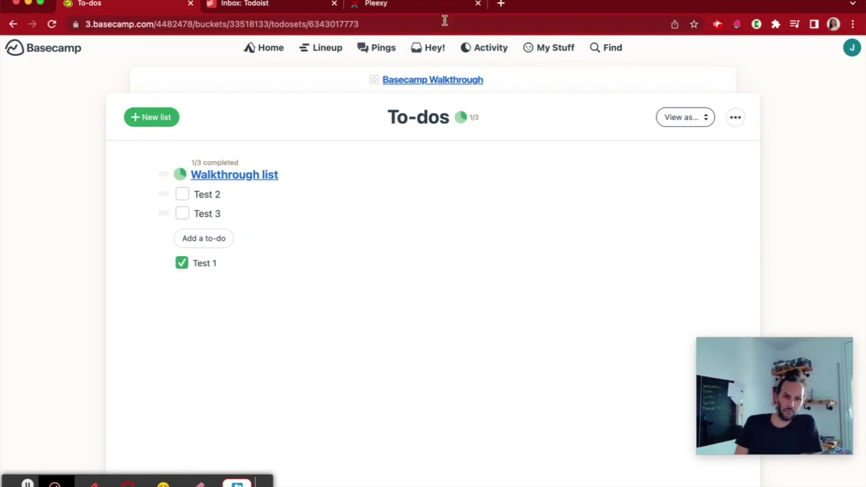
pyautogui.click(380, 4)
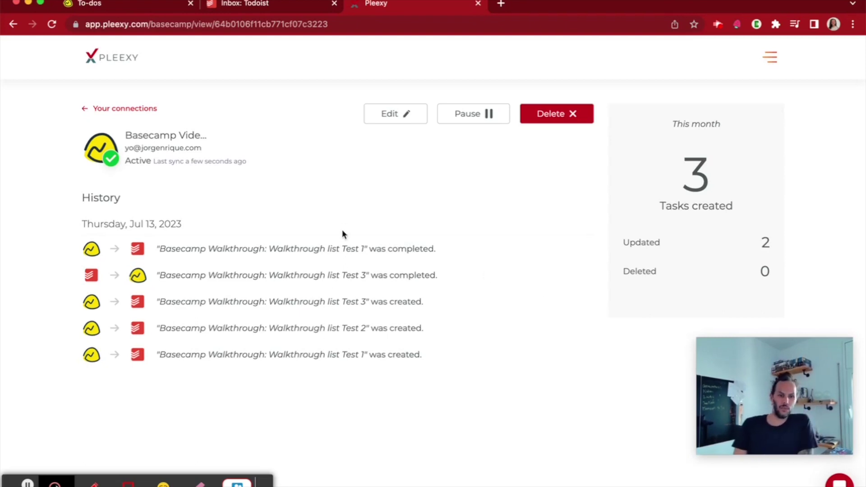
pyautogui.click(264, 4)
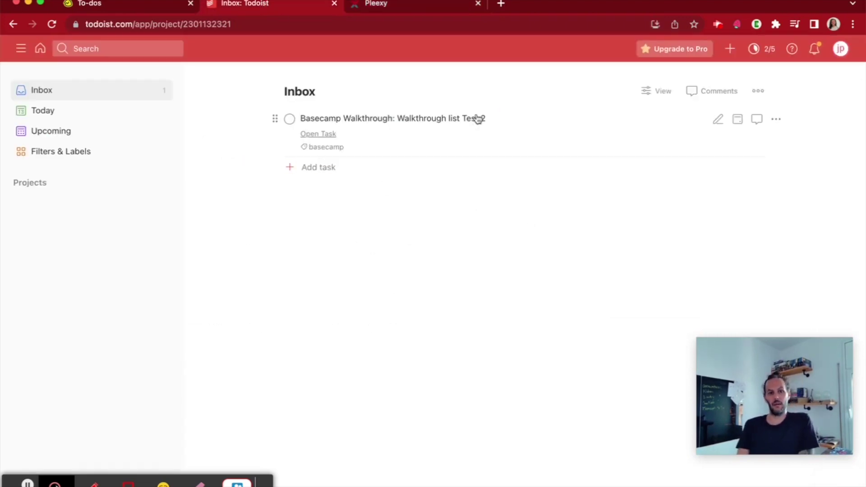
# Step: Return to Basecamp and reload the To-dos page to check whether the Test 3 completion from Todoist has synced
pyautogui.click(129, 11)
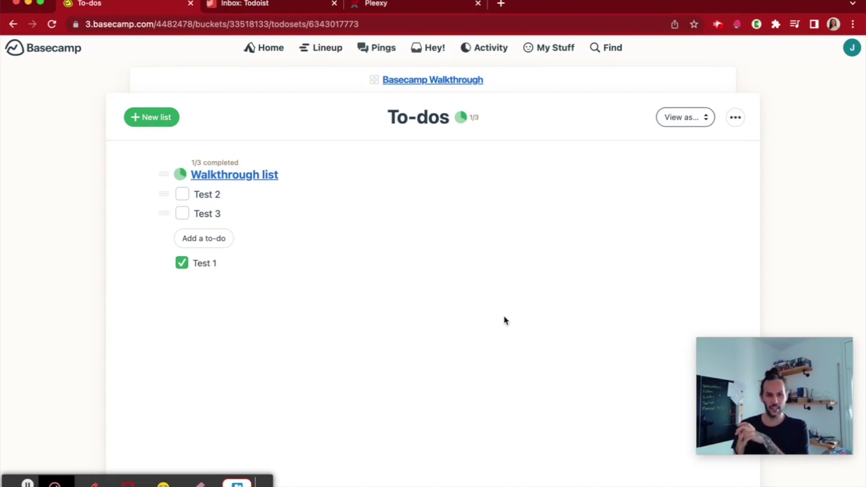
pyautogui.scroll(-1, 505, 320)
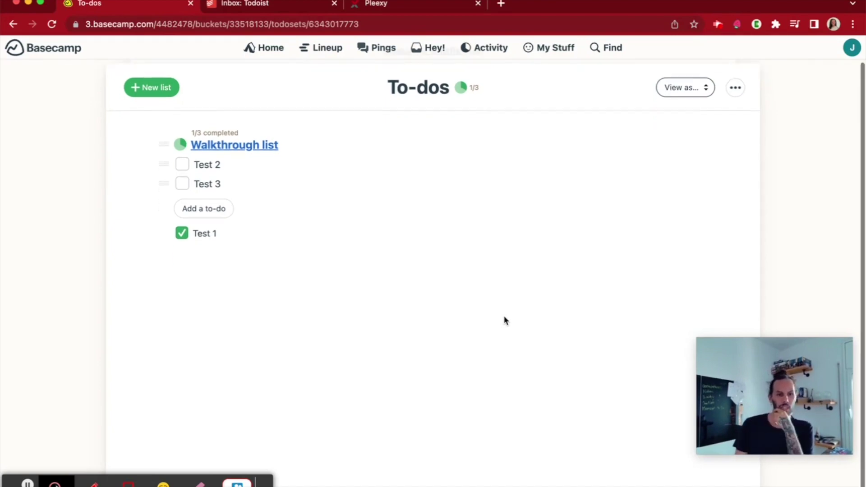
pyautogui.scroll(1, 483, 317)
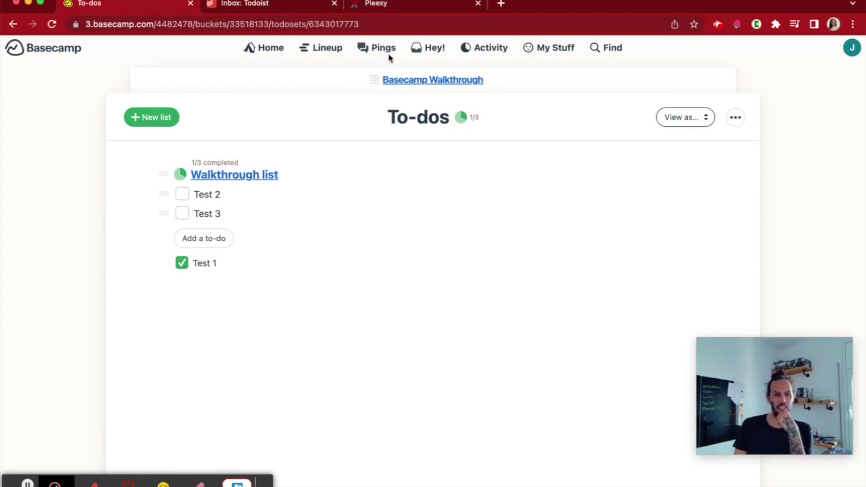
pyautogui.click(406, 25)
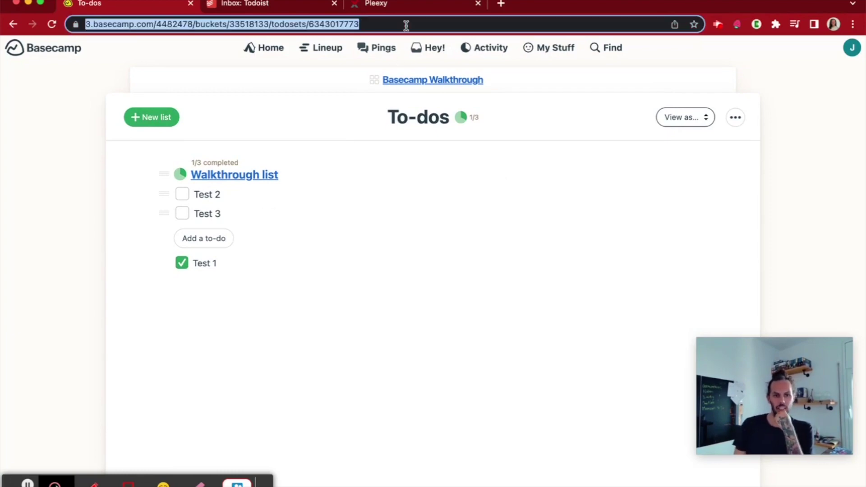
pyautogui.press('Return')
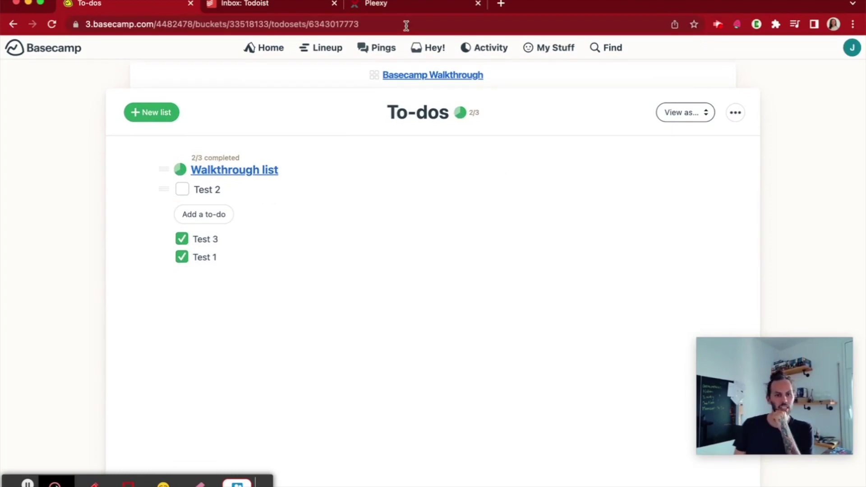